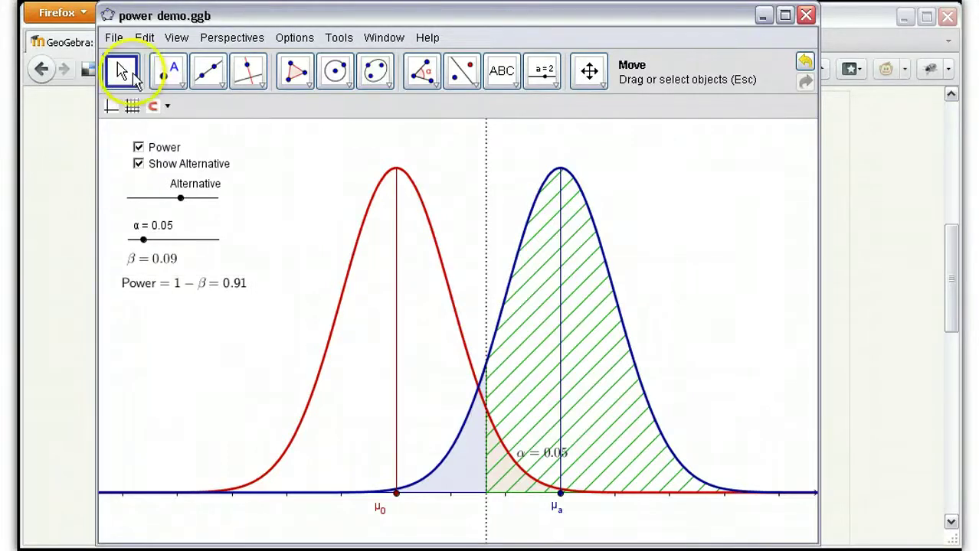
Shift the alternative mean and back, then raise α to 0.06, giving β = 0.07 and power 0.93
mouse_move(180, 198)
mouse_down()
mouse_move(168, 200)
mouse_move(184, 199)
mouse_up()
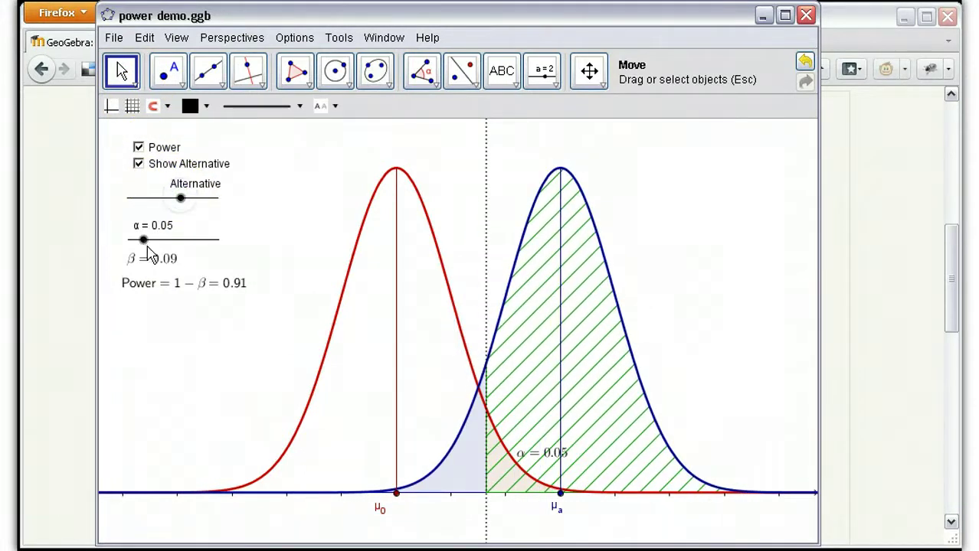
mouse_move(144, 240)
mouse_down()
mouse_move(193, 245)
mouse_move(147, 242)
mouse_up()
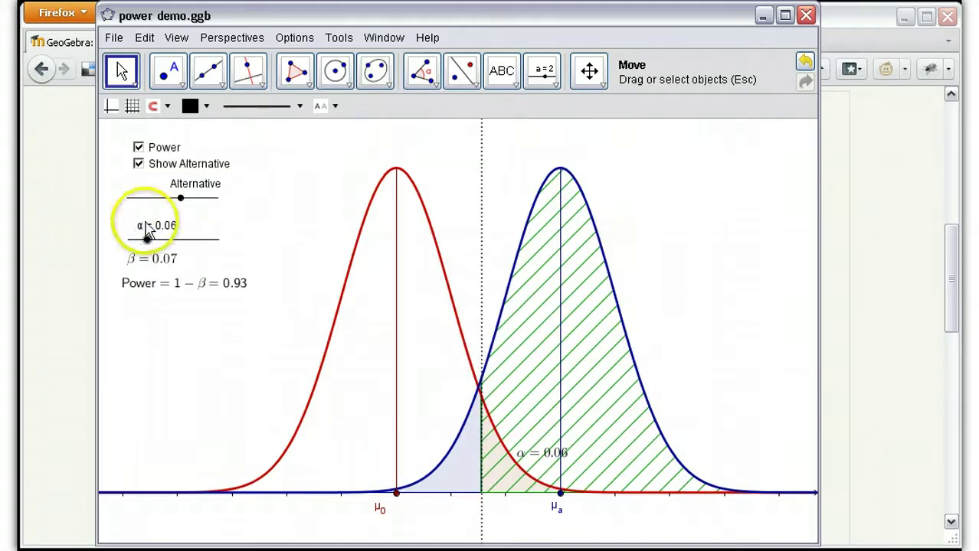
Open the Dynamic Worksheet as Webpage (html) export dialog via File > Export
click(116, 40)
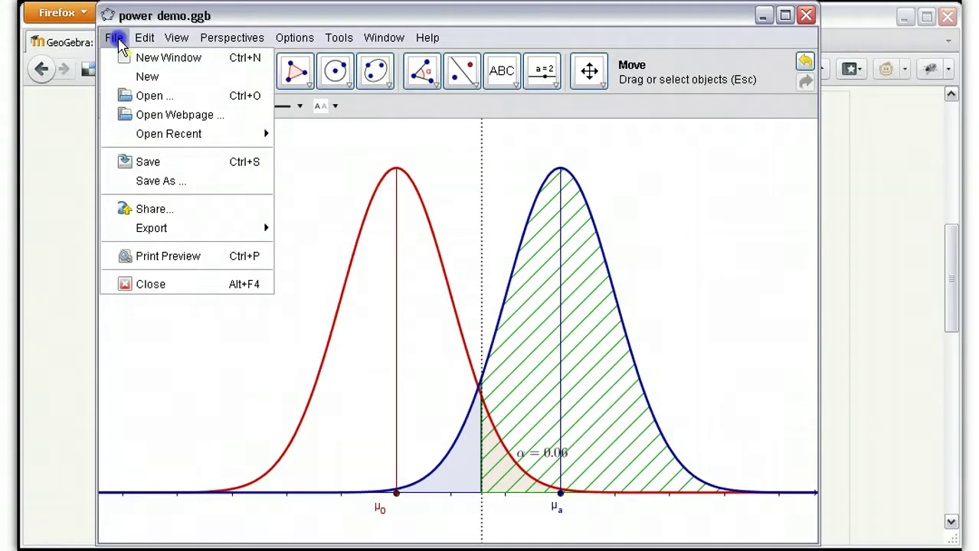
mouse_move(126, 228)
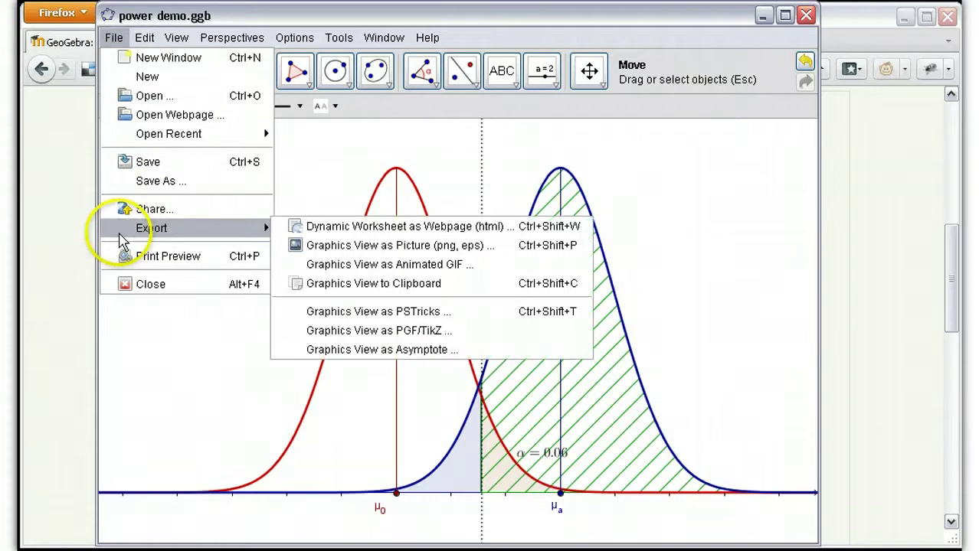
click(334, 228)
click(337, 235)
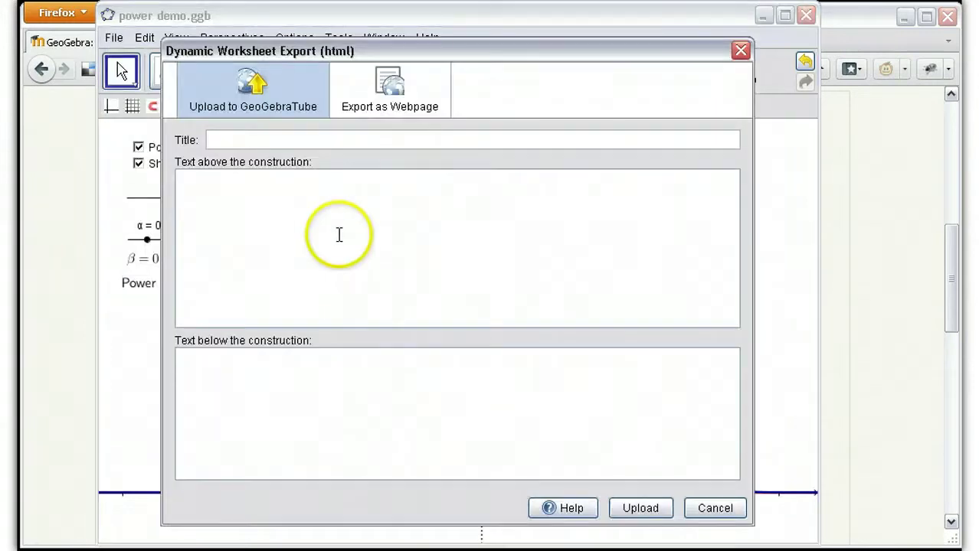
On the Export as Webpage tab, title the worksheet 'Power of a Hypothesis Test' and enter the author's name
click(417, 92)
click(367, 140)
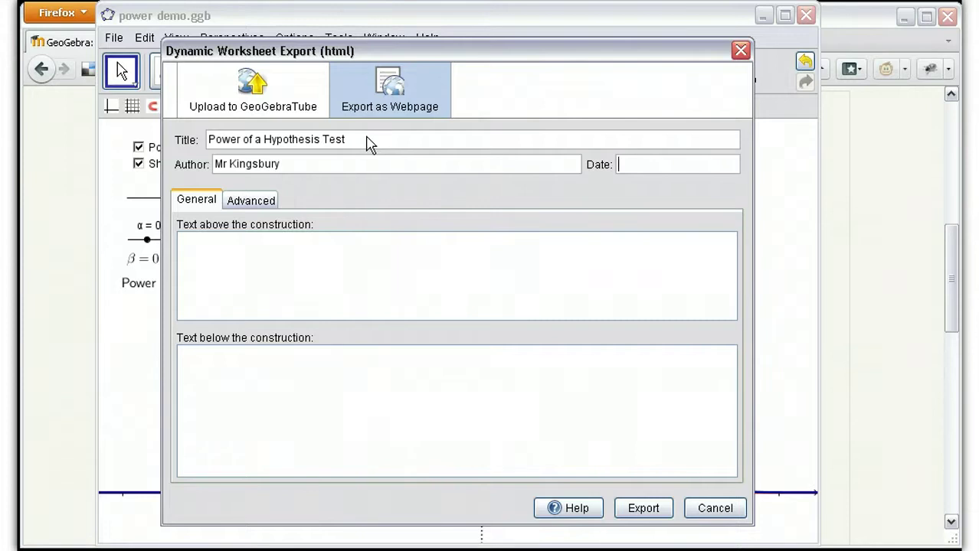
click(253, 204)
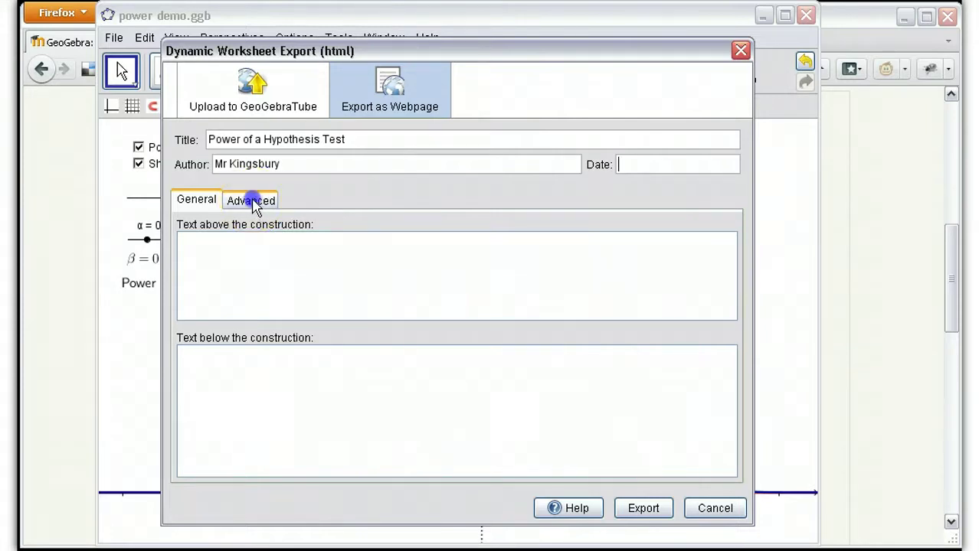
Enable Show Icon to Reset Construction, then copy the worksheet as Clipboard: Moodle
click(253, 203)
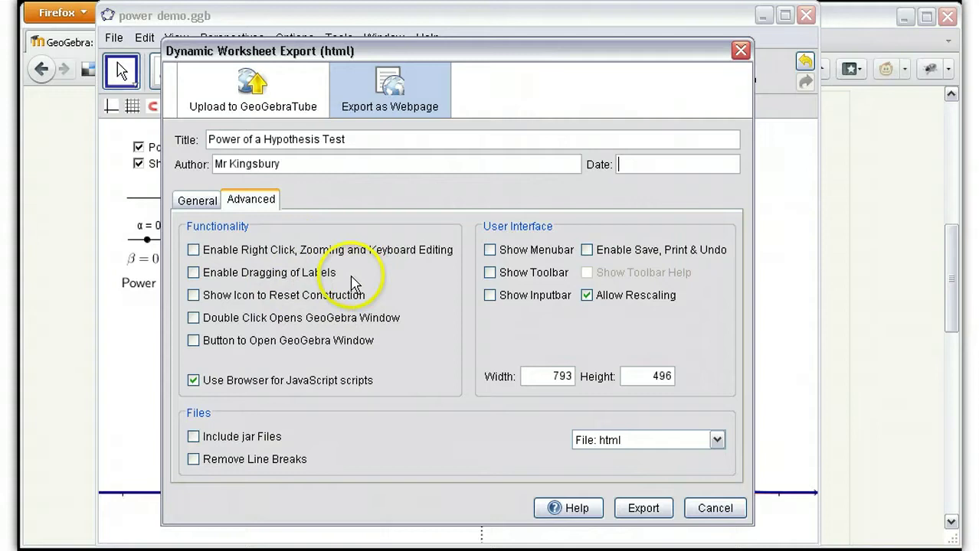
click(194, 296)
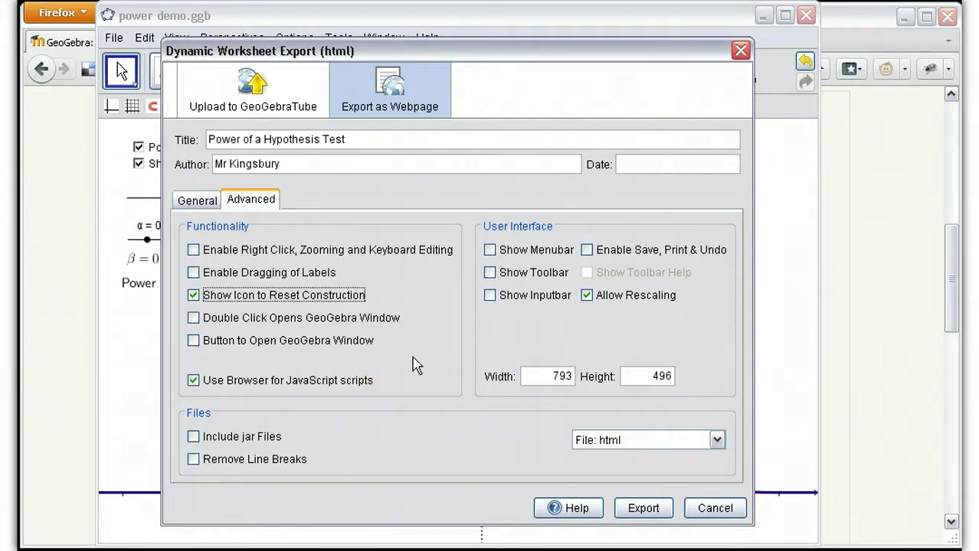
click(690, 444)
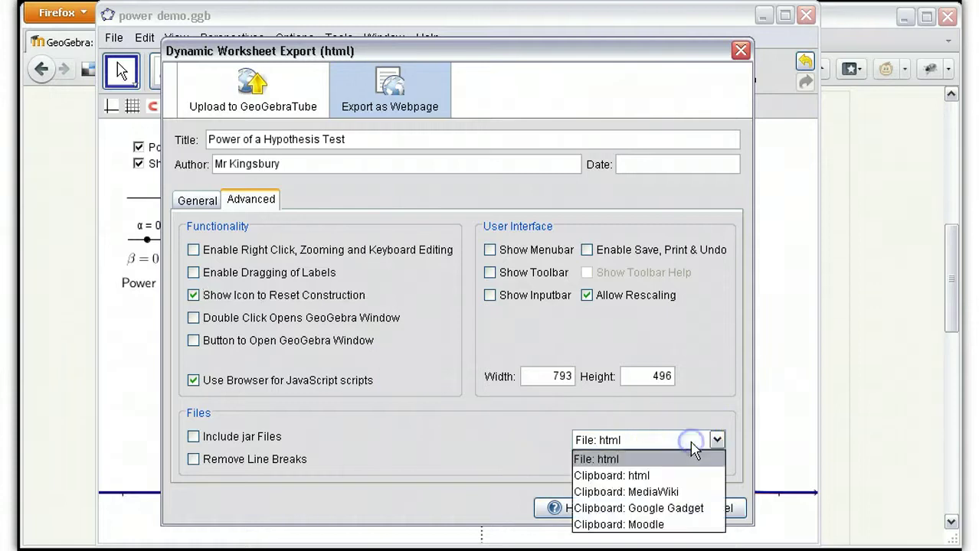
click(661, 526)
click(649, 513)
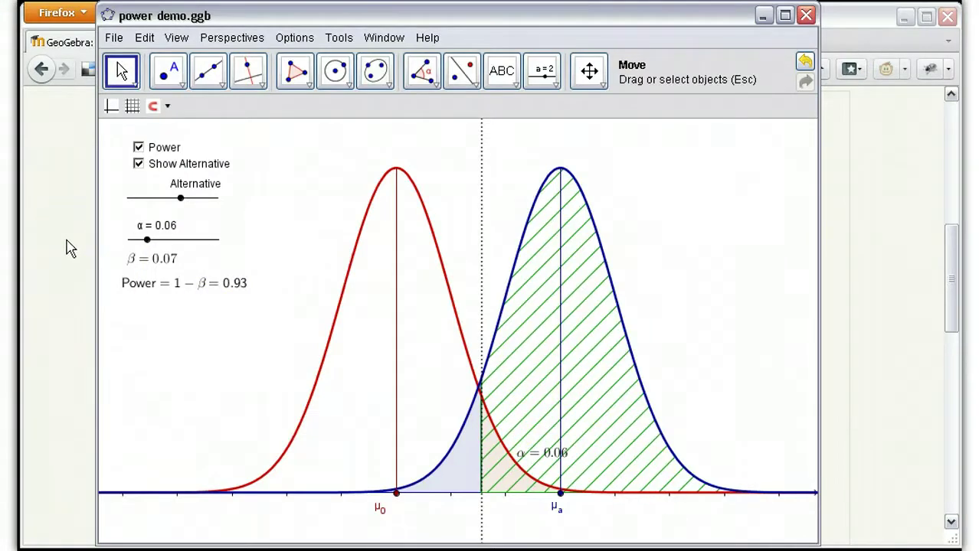
Bring Firefox's Moodle Editing Resource page forward and scroll to its full-text editor
click(70, 328)
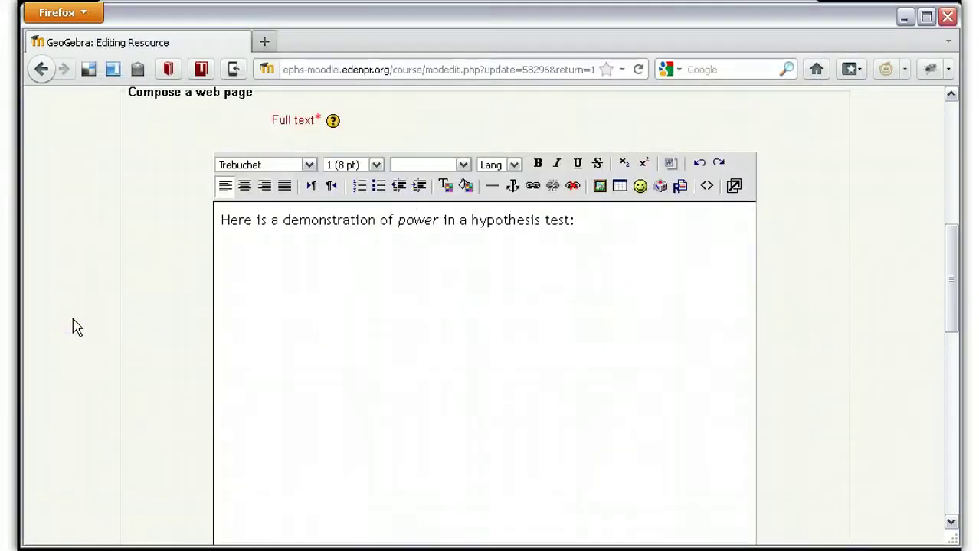
mouse_move(948, 285)
mouse_down()
mouse_move(946, 181)
mouse_move(955, 178)
mouse_move(953, 282)
mouse_up()
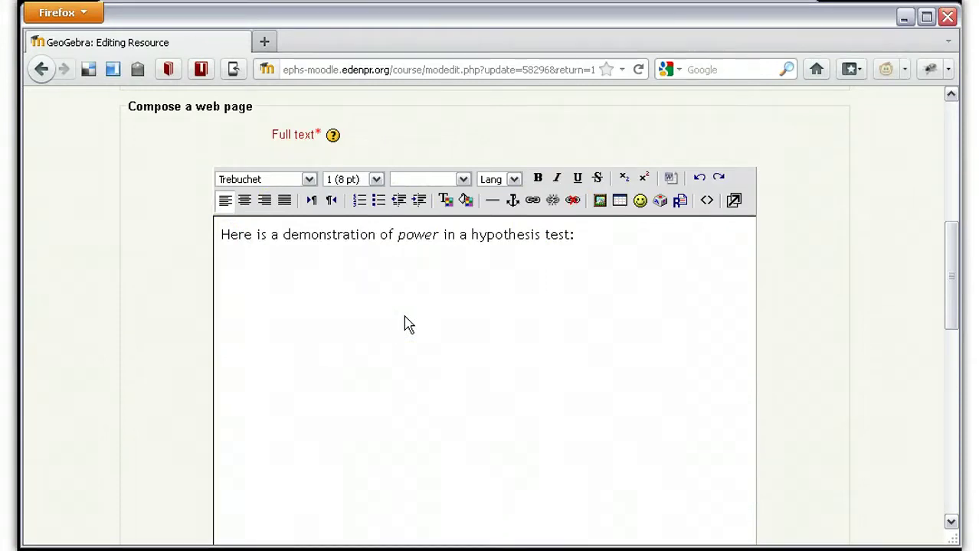
Paste the 793×496 GeoGebra applet code into the HTML source after the introductory sentence
click(706, 201)
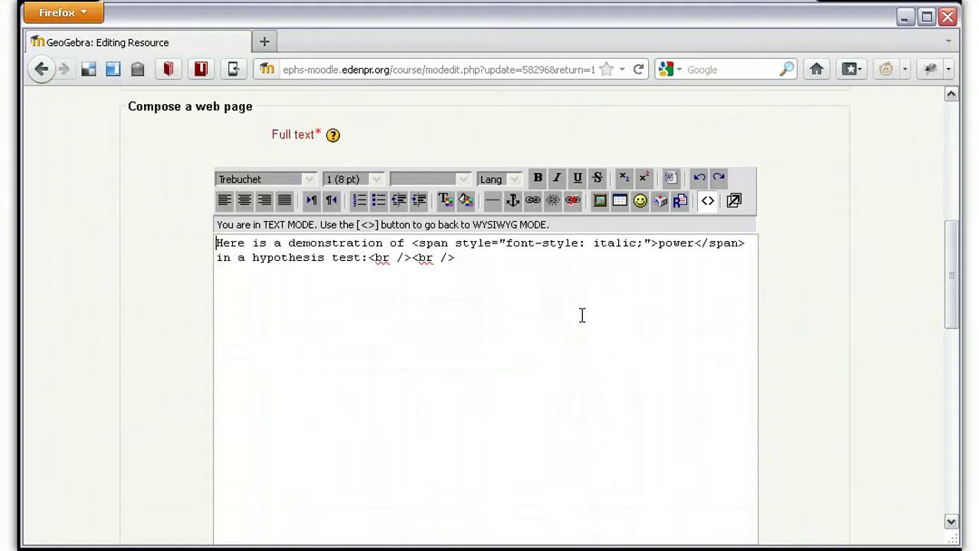
click(535, 265)
key(ctrl+v)
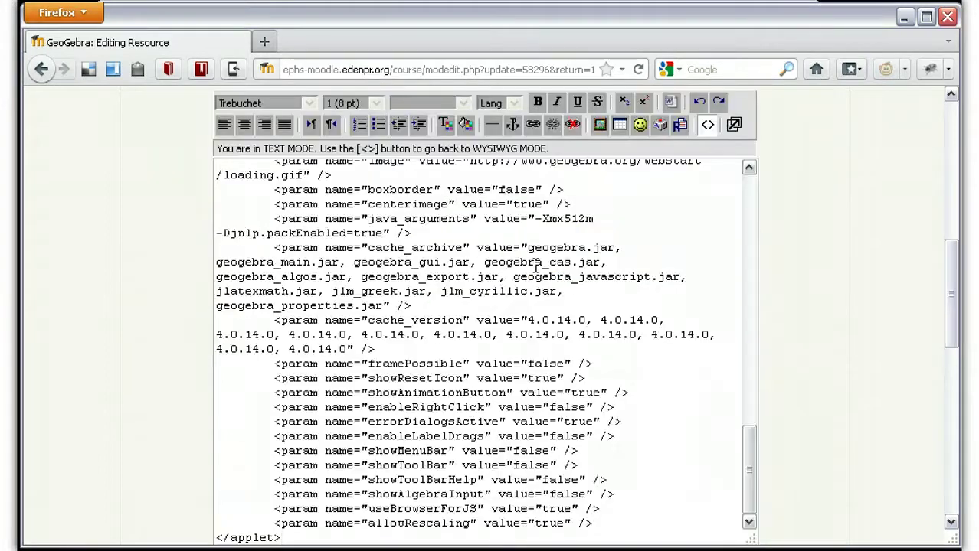
drag(753, 470, 747, 211)
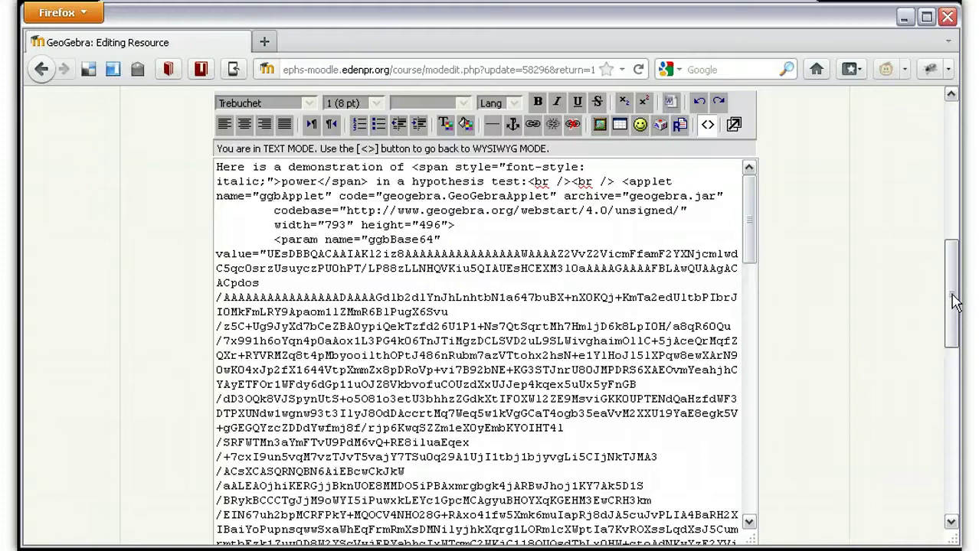
drag(952, 301, 950, 455)
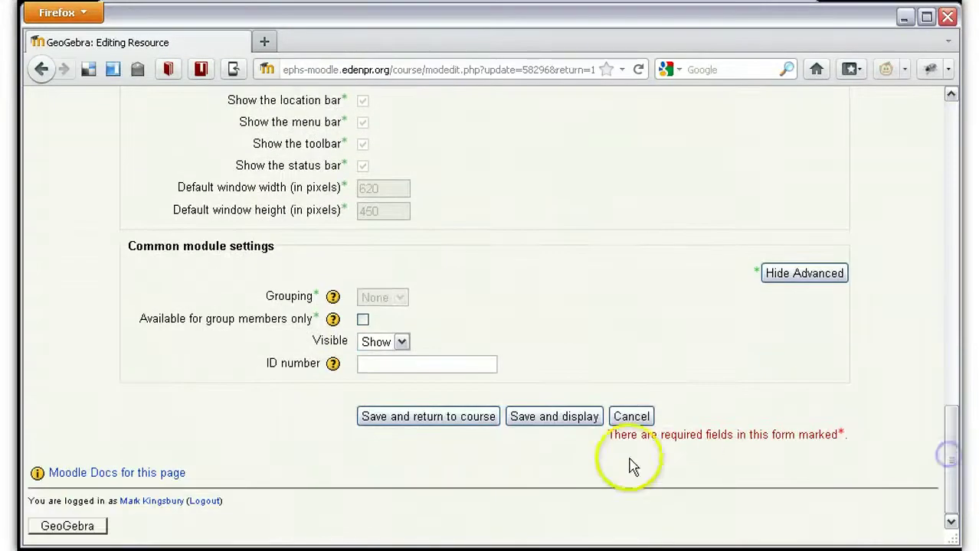
Save and return to course, then open the resource to view the embedded power applet
click(482, 426)
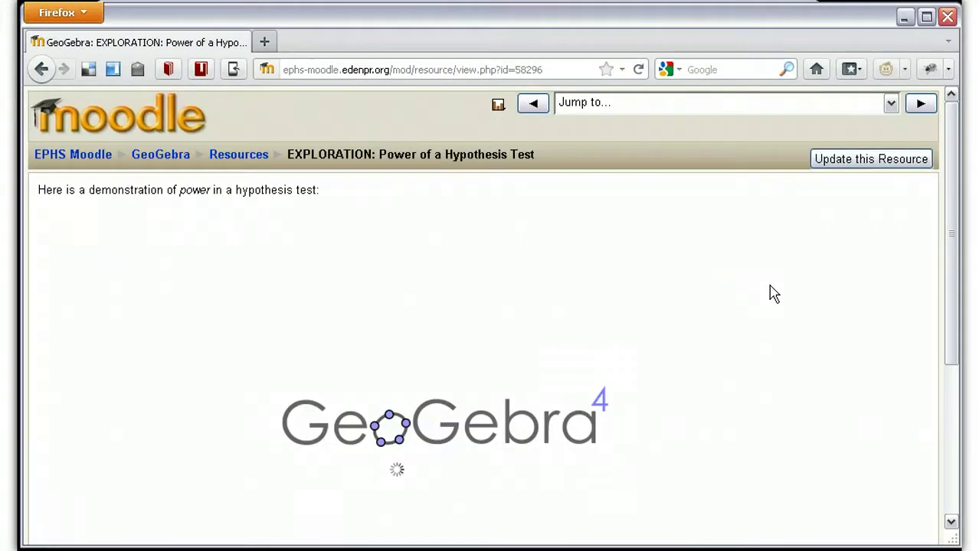
click(895, 232)
drag(955, 207, 957, 273)
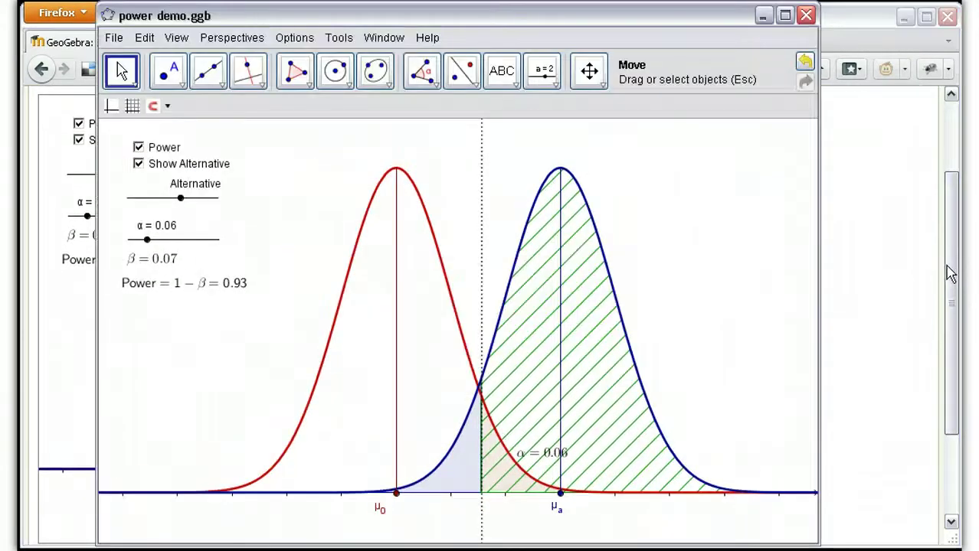
click(950, 273)
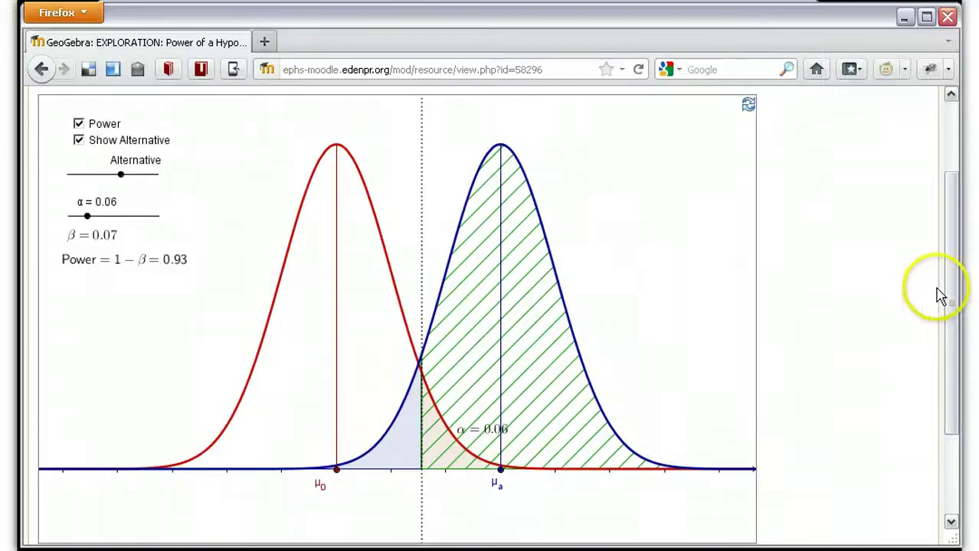
mouse_move(955, 298)
mouse_down()
mouse_move(944, 217)
mouse_move(952, 288)
mouse_up()
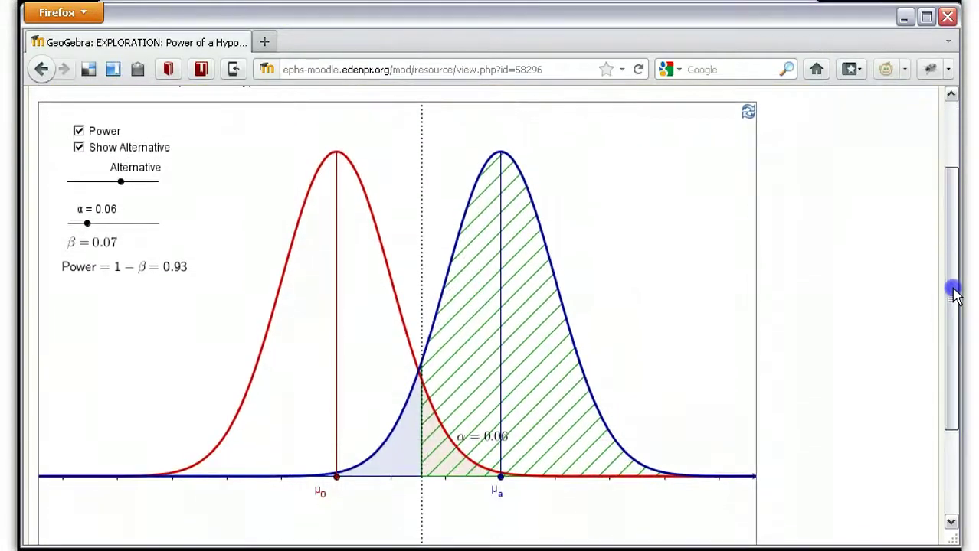
mouse_move(87, 223)
mouse_down()
mouse_move(130, 230)
mouse_move(70, 222)
mouse_up()
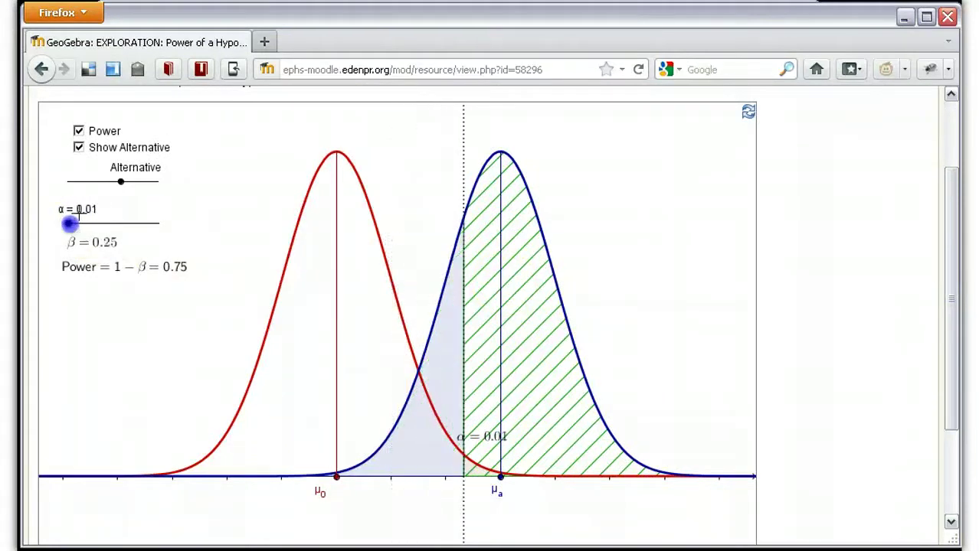
click(79, 131)
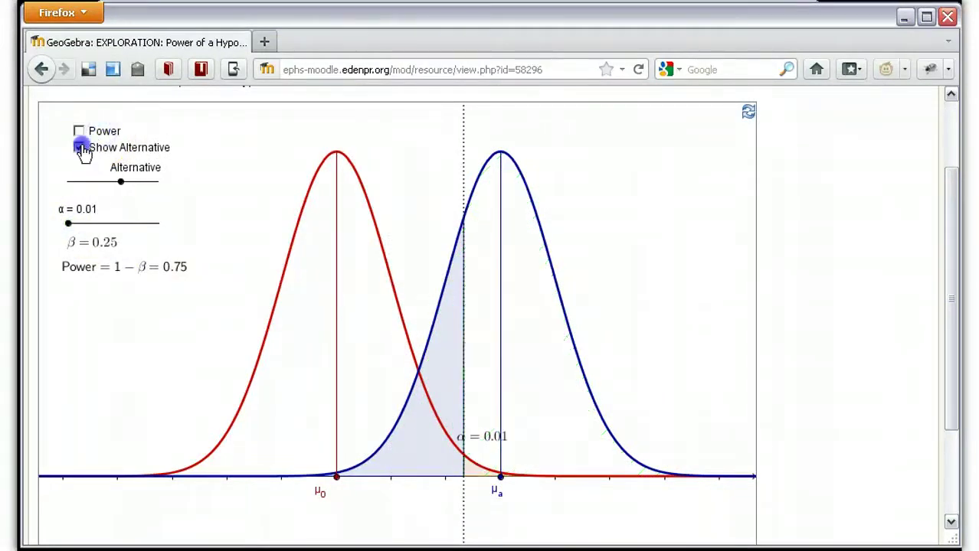
click(79, 147)
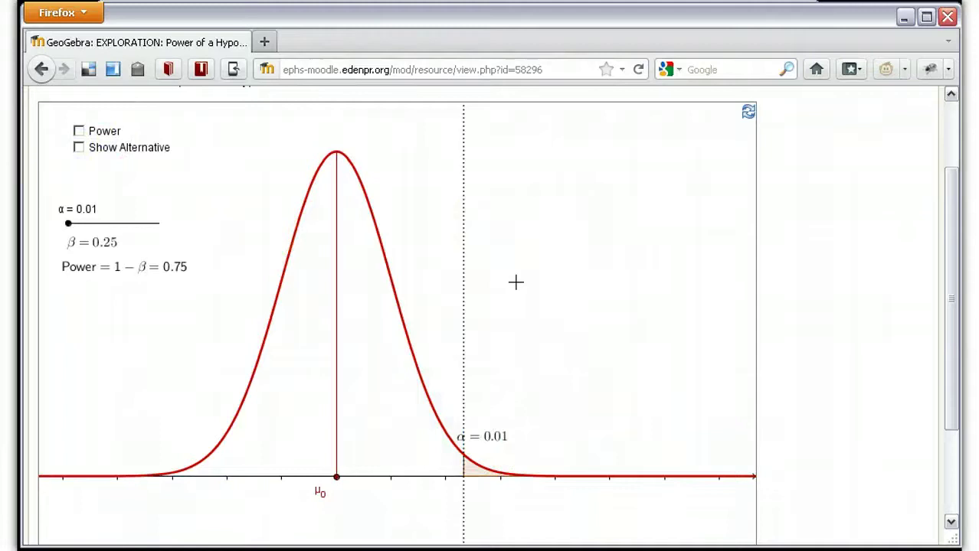
click(748, 112)
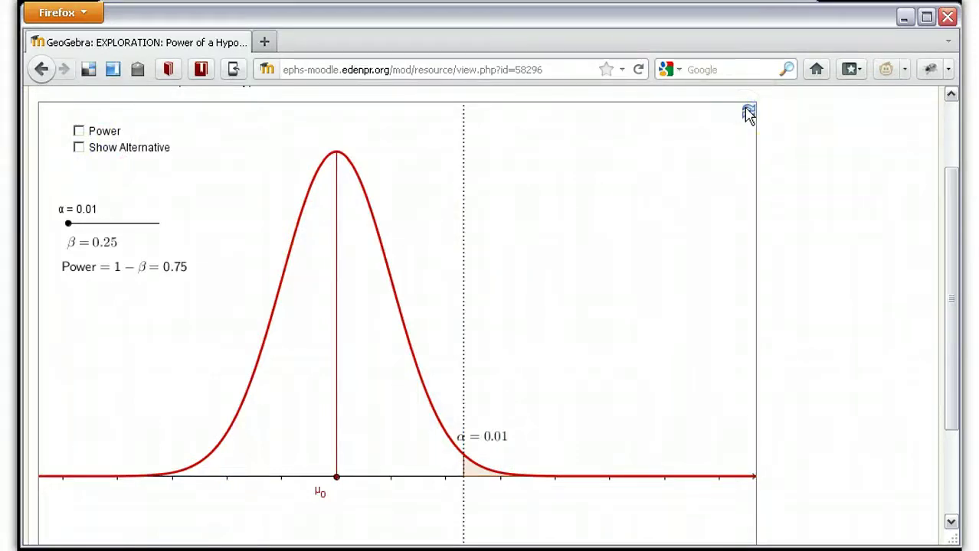
click(749, 113)
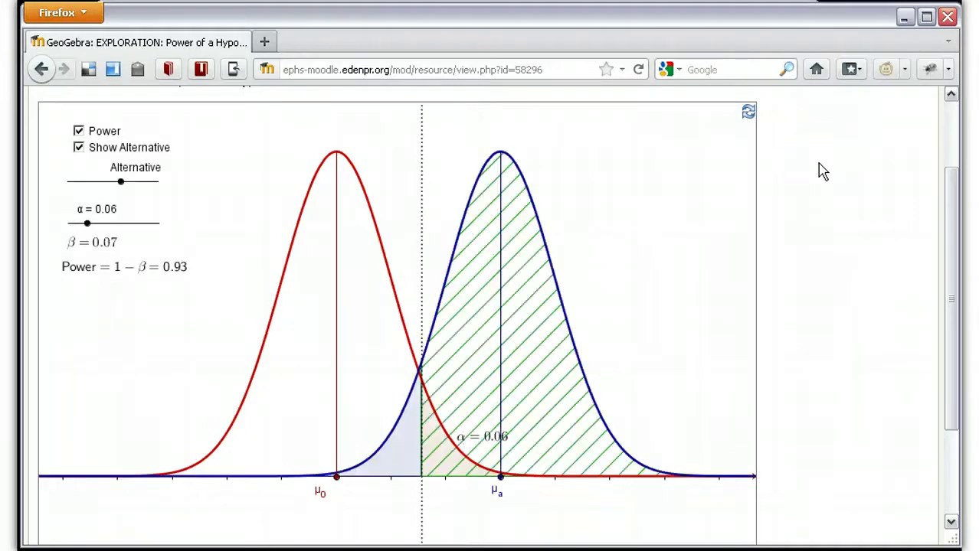
click(540, 521)
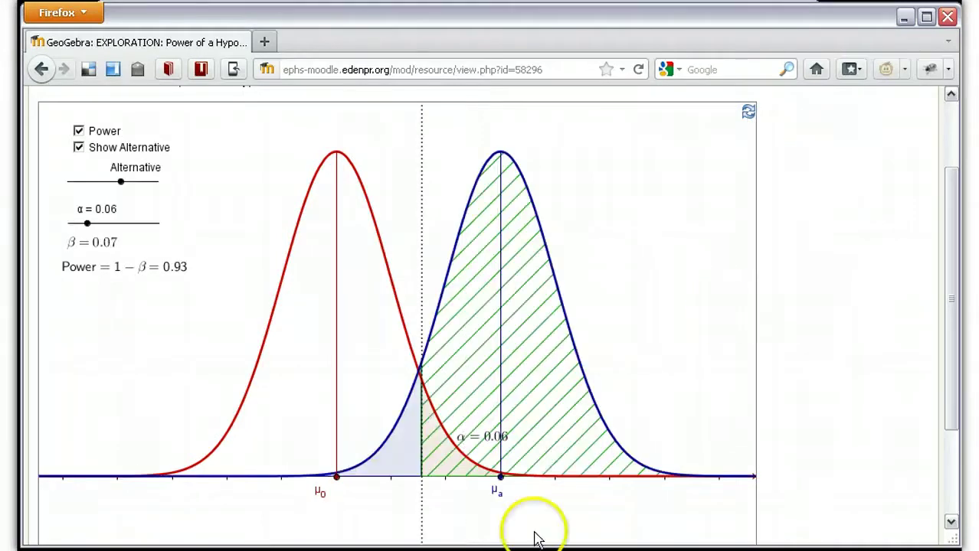